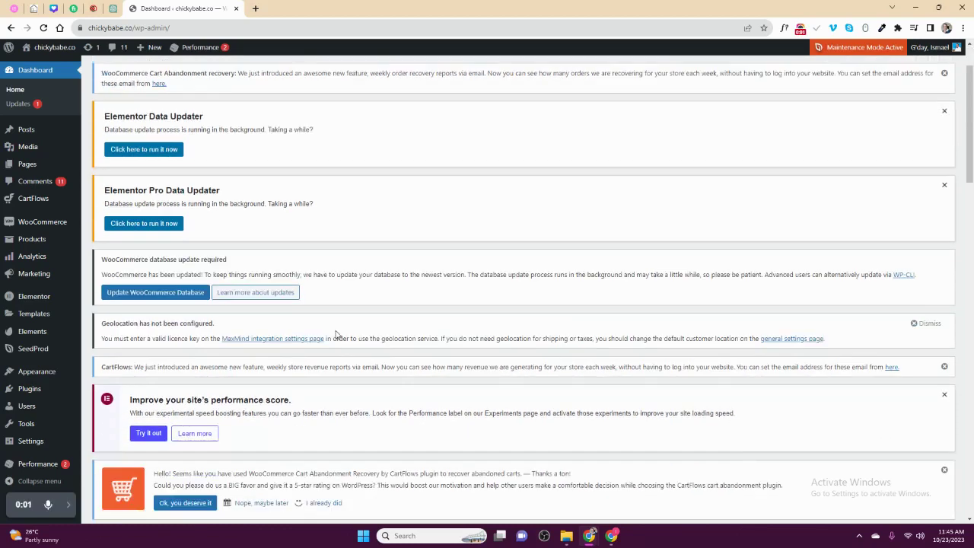
Scroll through the WordPress admin dashboard and its update and plugin notices
scroll(332, 331, "up", 2)
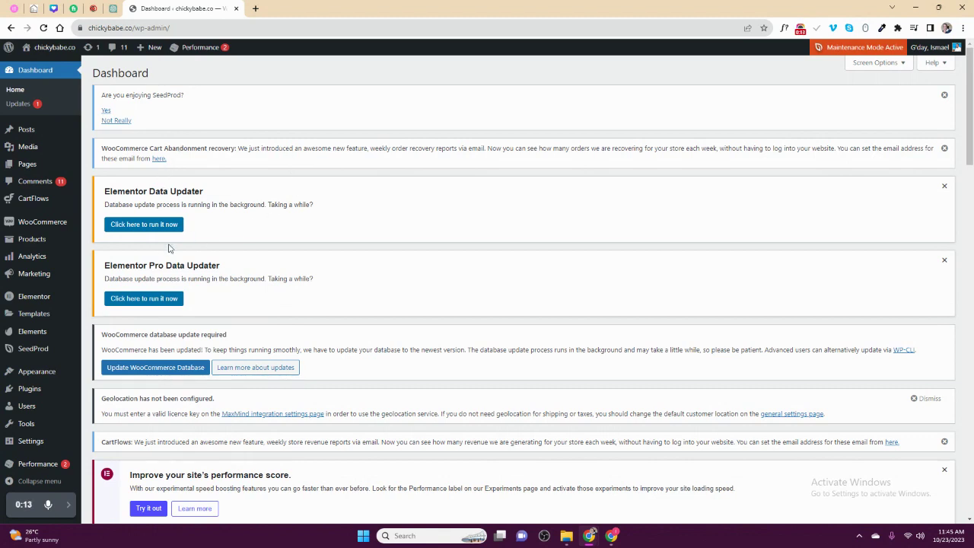
scroll(264, 289, "down", 1)
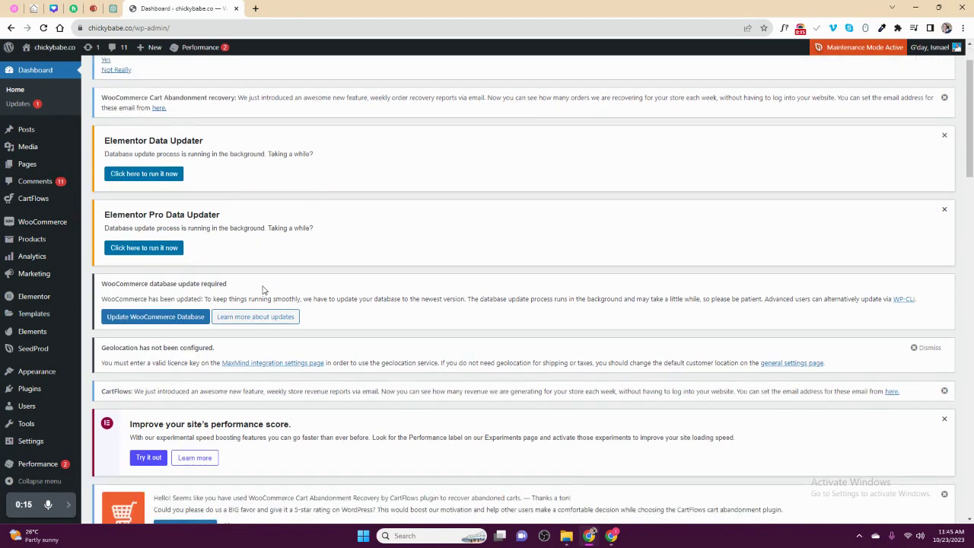
scroll(264, 290, "up", 1)
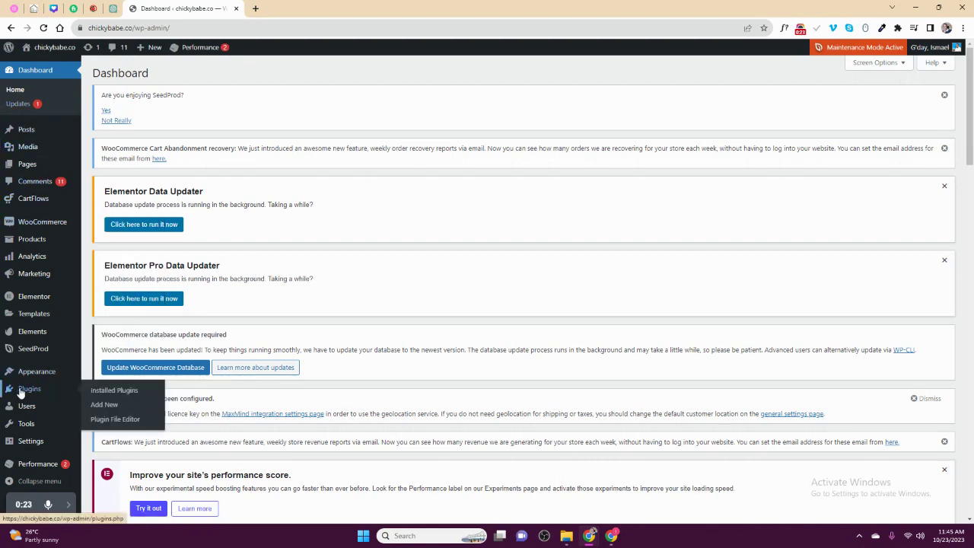
mouse_move(34, 313)
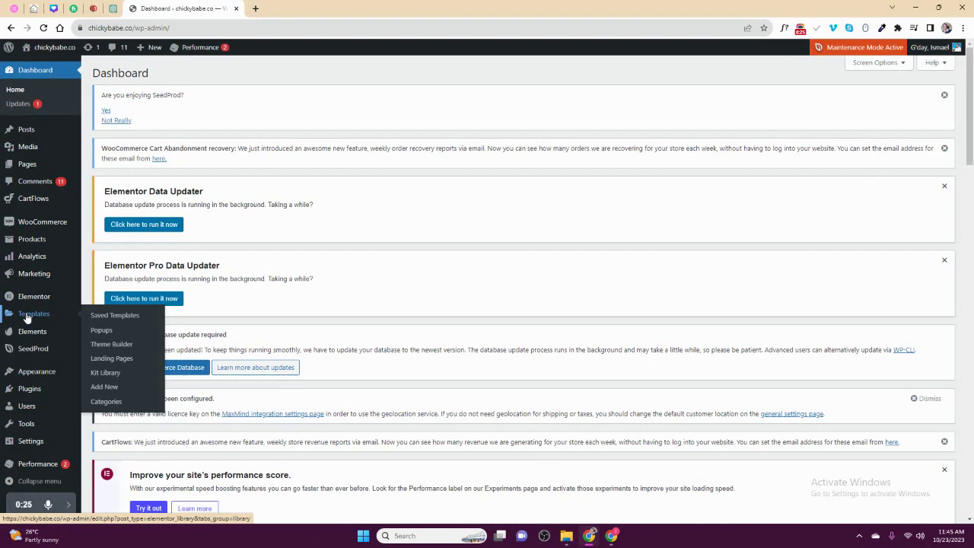
In Theme Builder, select the Error 404 site part and add a new template
left_click(110, 347)
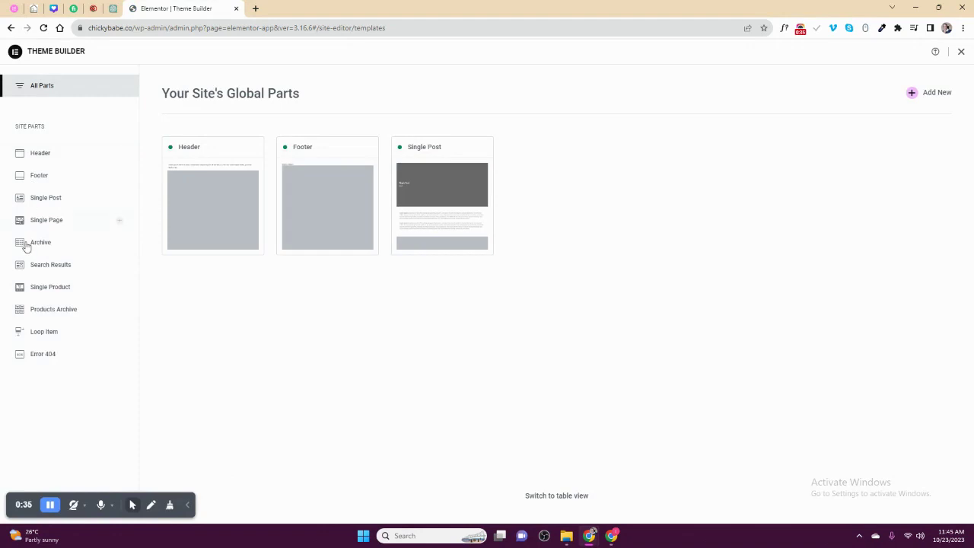
left_click(46, 361)
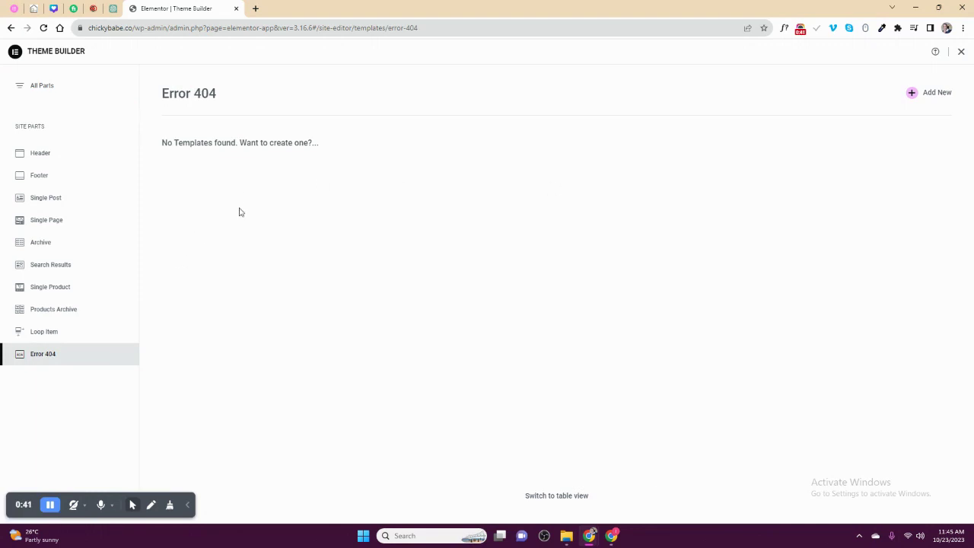
left_click(937, 94)
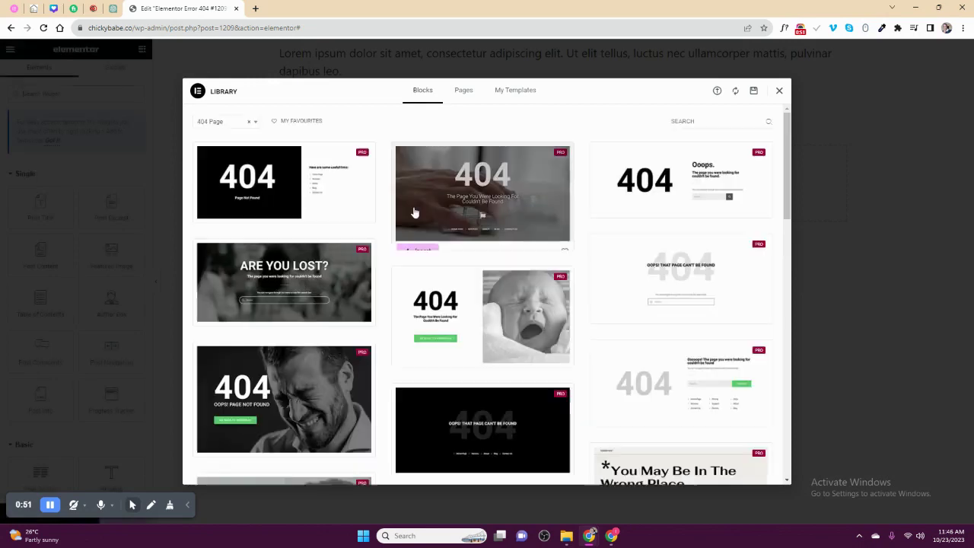
mouse_move(482, 195)
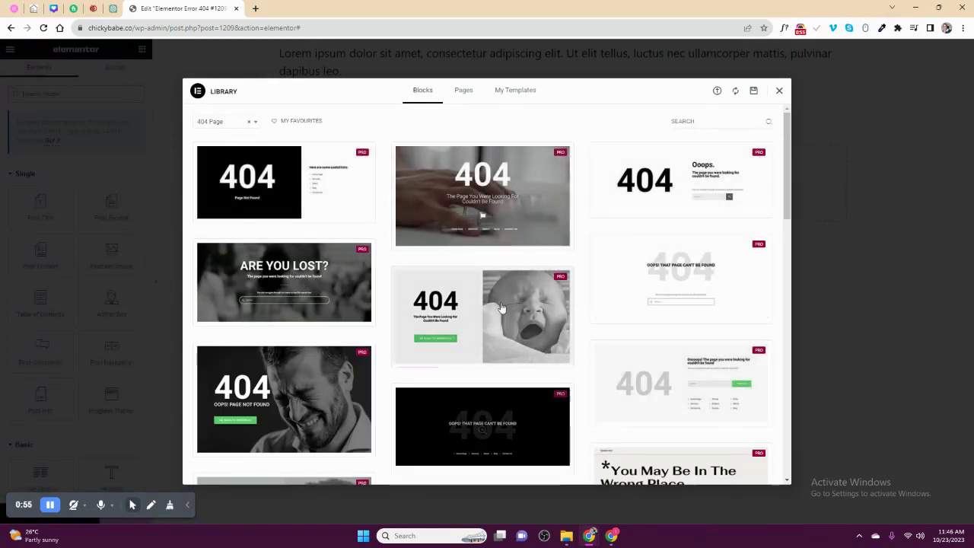
Browse the library's Pages, My Templates and Blocks tabs, then close it
left_click(462, 93)
left_click(500, 93)
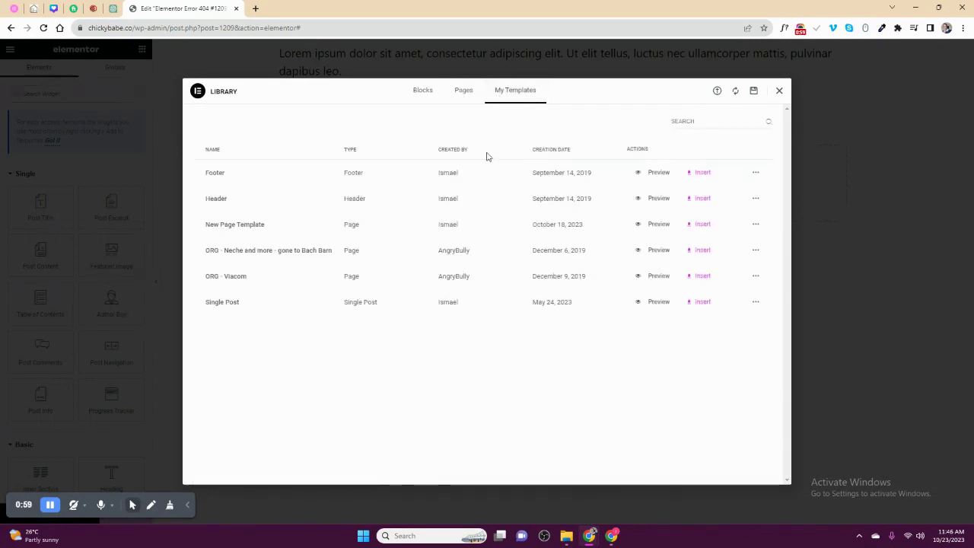
left_click(425, 92)
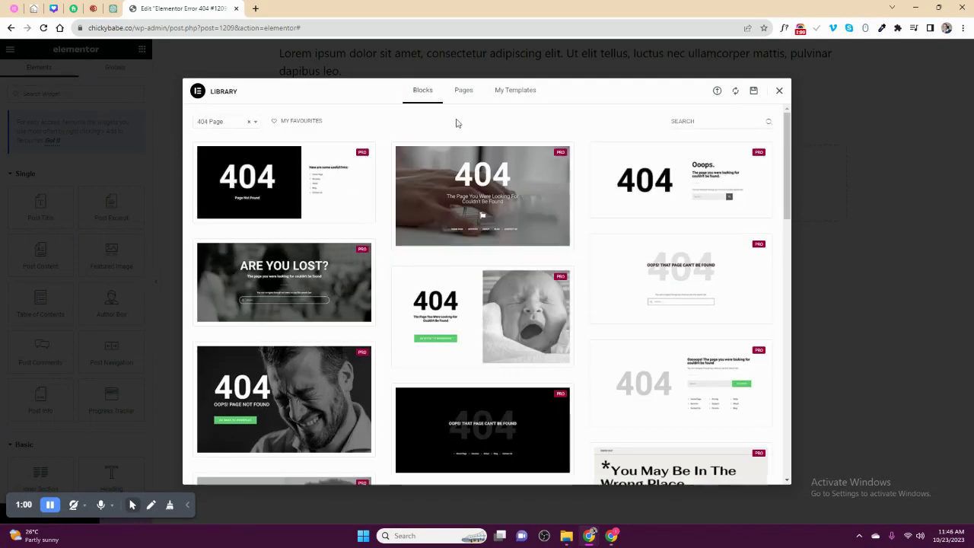
left_click(780, 91)
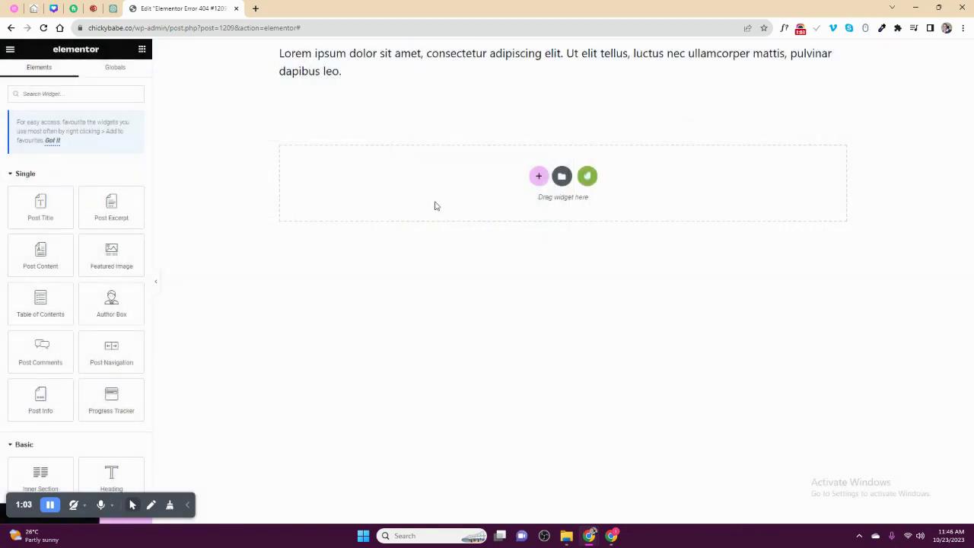
Rename the template title to 'Error 404' in its page settings
left_click(187, 505)
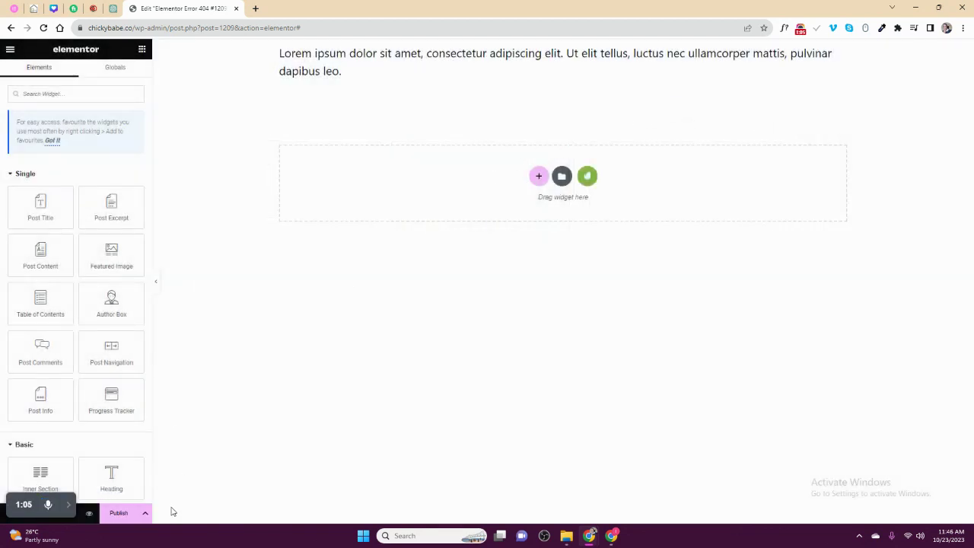
left_click_drag(14, 503, 17, 438)
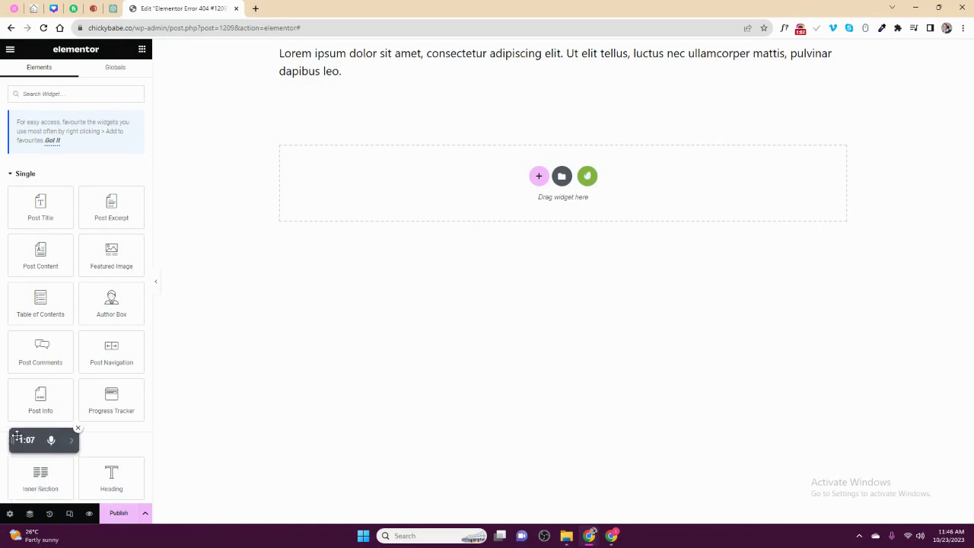
left_click(9, 514)
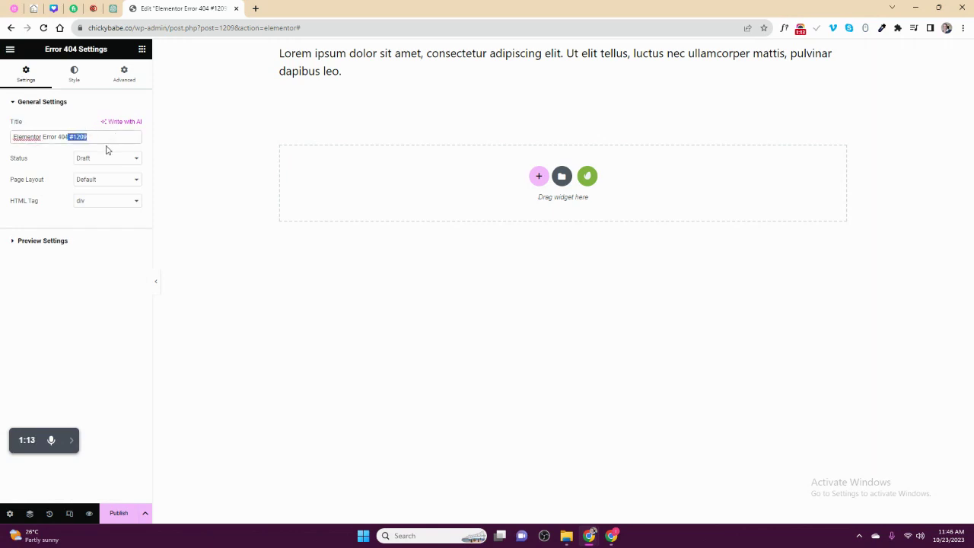
key("BackSpace")
left_click_drag(44, 137, 11, 137)
key("BackSpace")
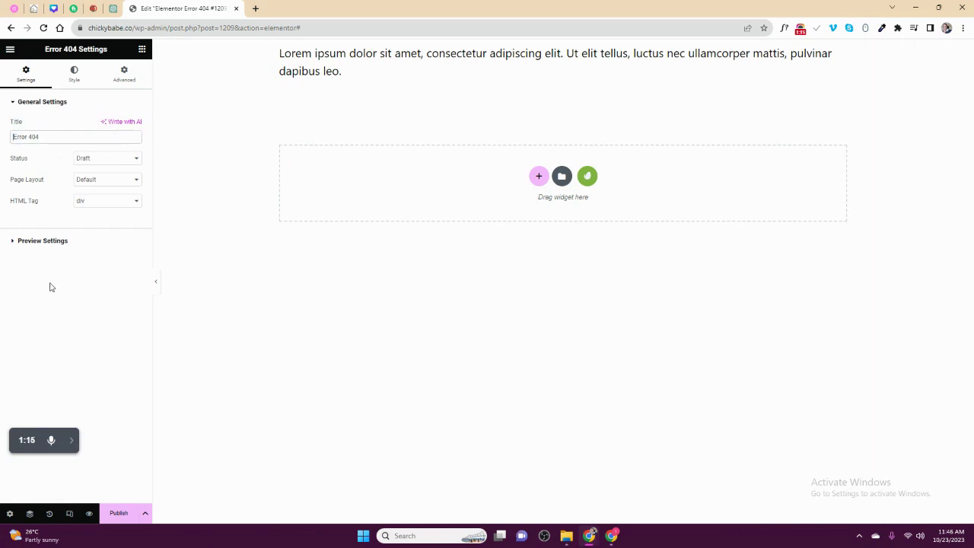
Publish with the 404 Page condition, then set the Elementor Canvas layout and save
left_click(112, 516)
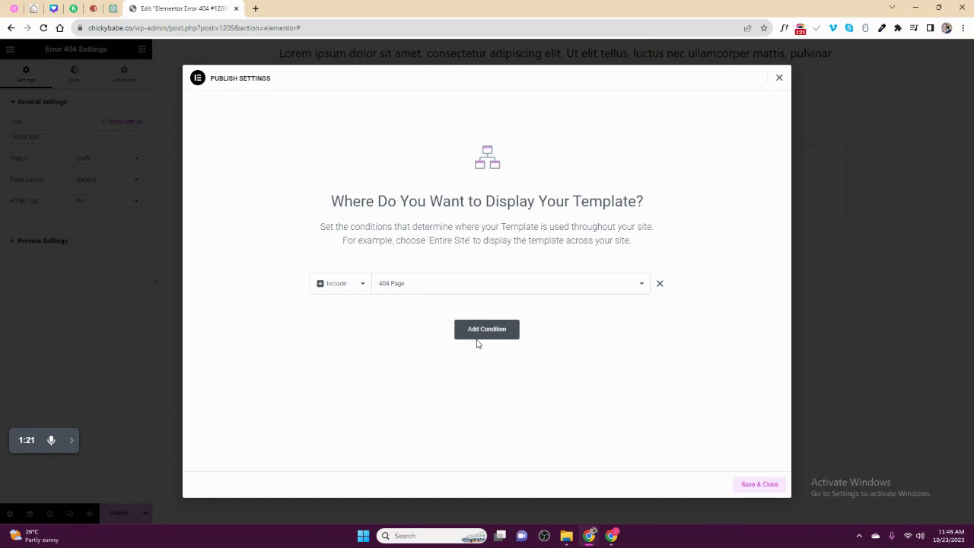
left_click(757, 491)
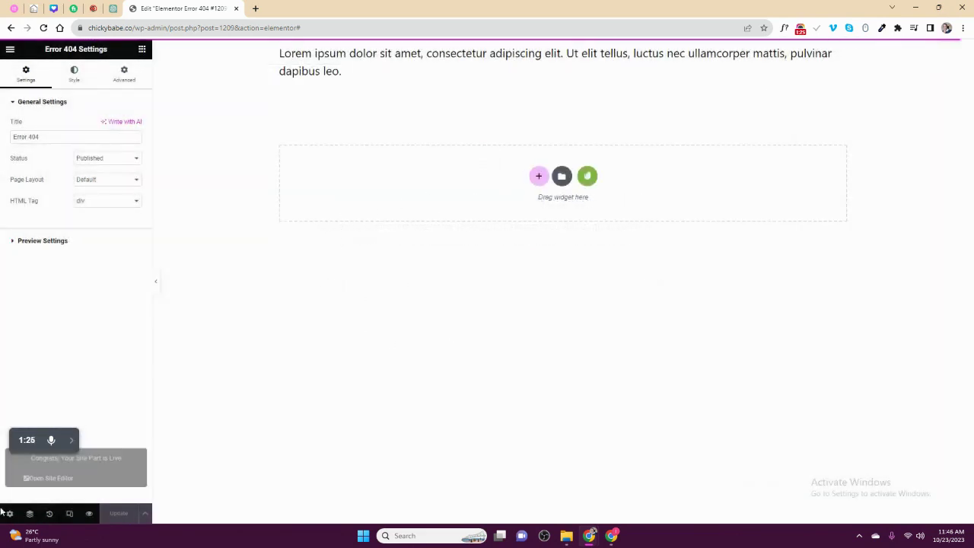
left_click(79, 188)
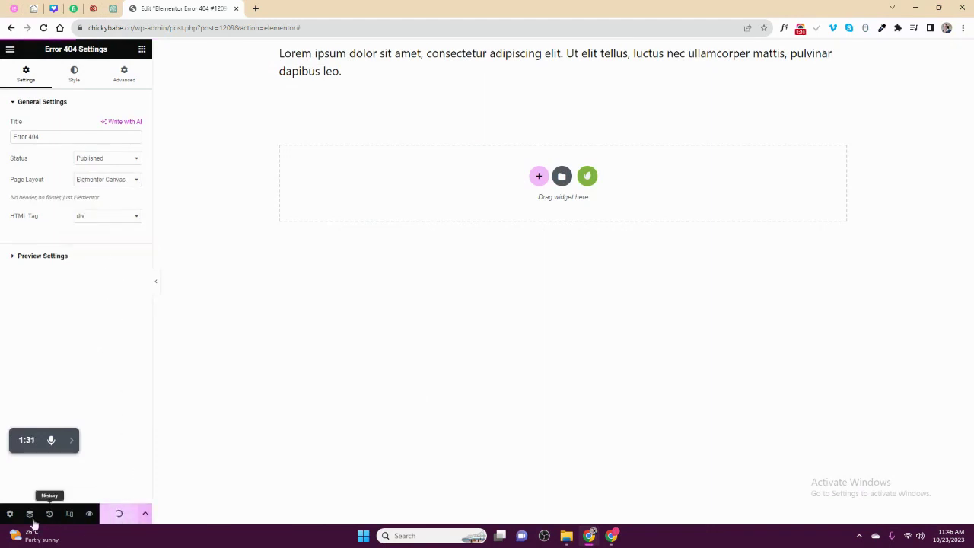
key("ctrl+s")
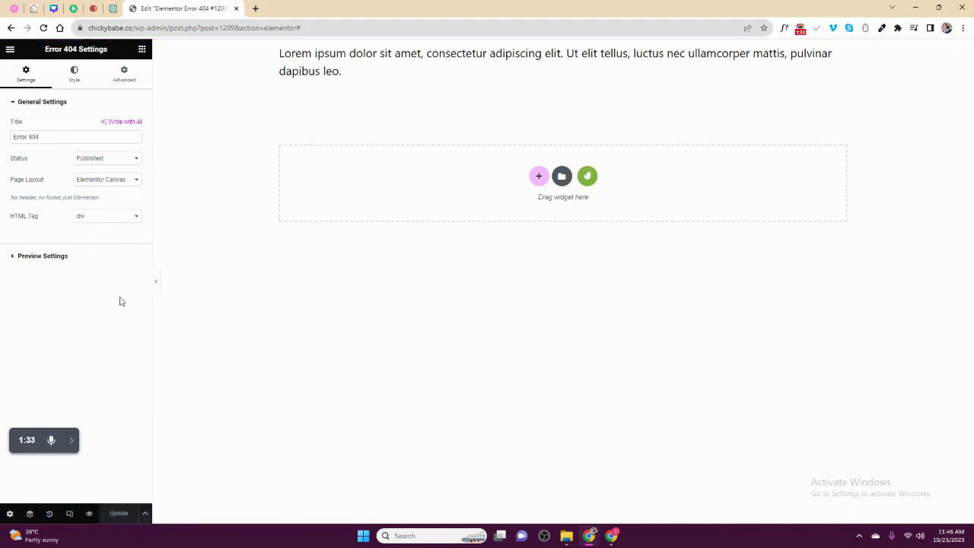
Reload the editor and add a one-column section holding a Post Title widget
left_click(44, 28)
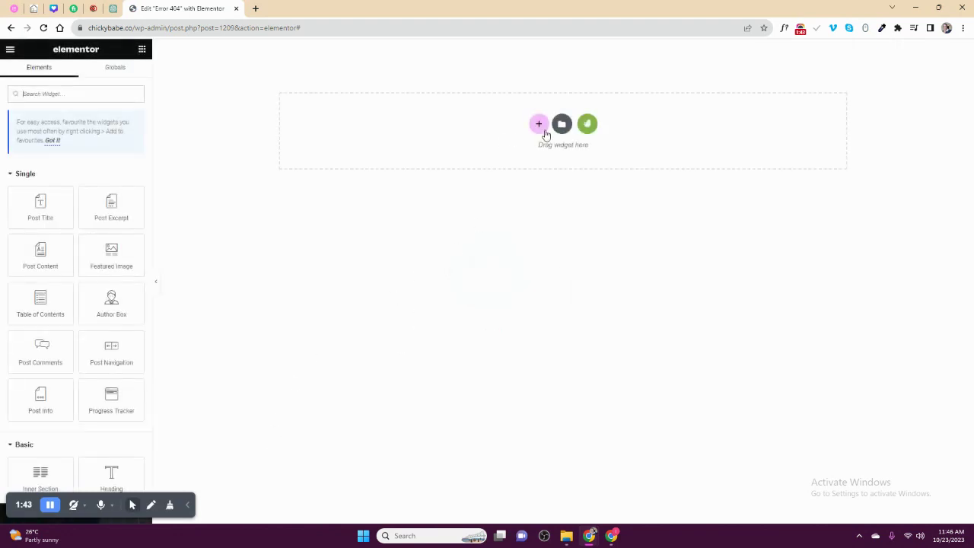
left_click(543, 132)
left_click(433, 149)
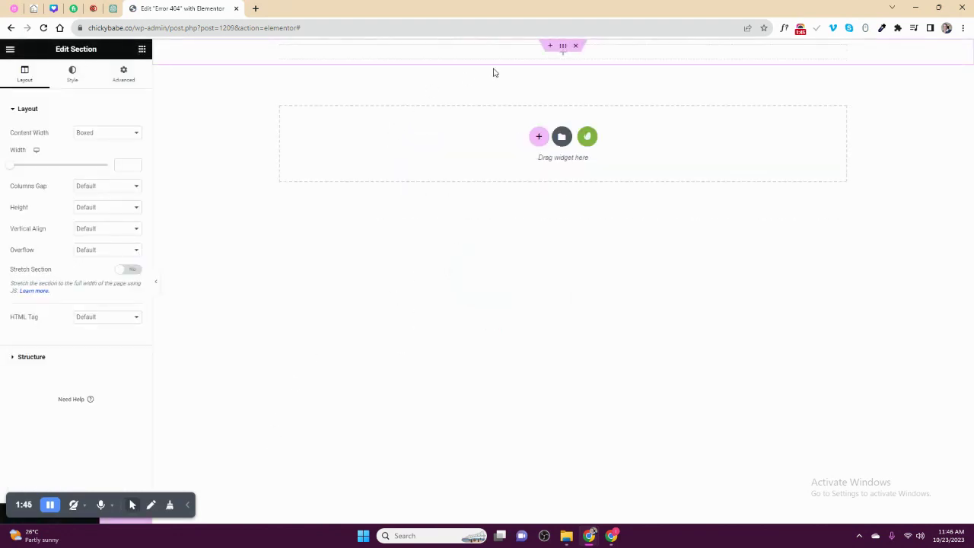
left_click(142, 49)
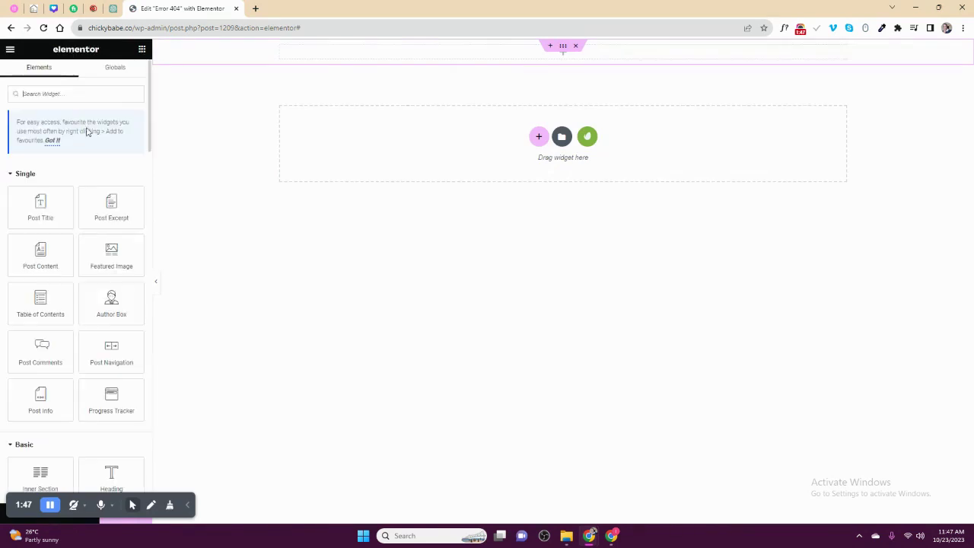
left_click_drag(58, 189, 525, 52)
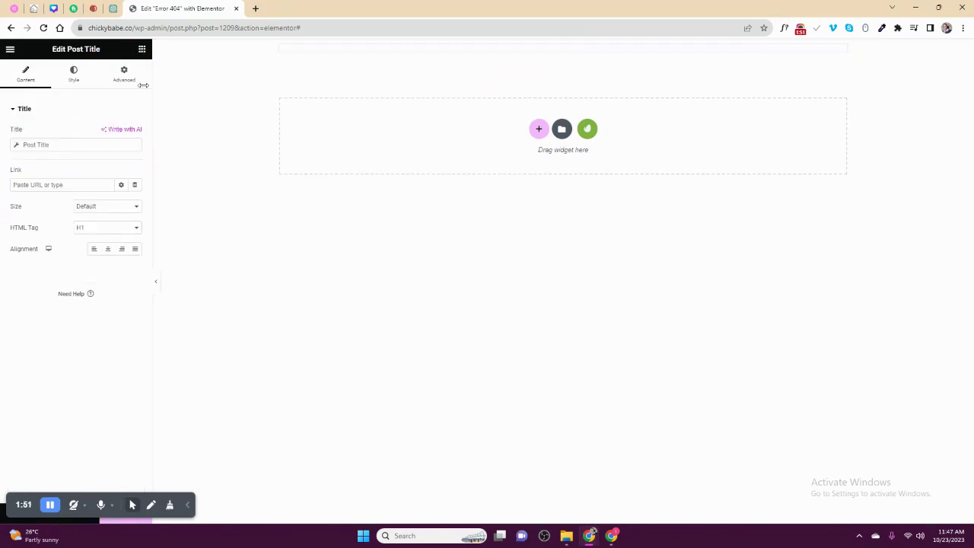
Center-align the Error 404 post title
left_click(142, 51)
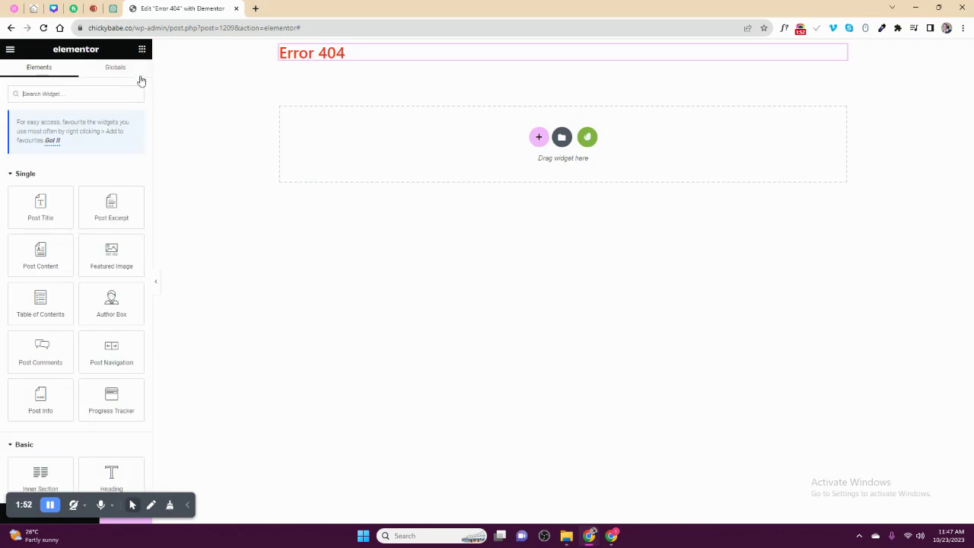
left_click(285, 57)
left_click(107, 249)
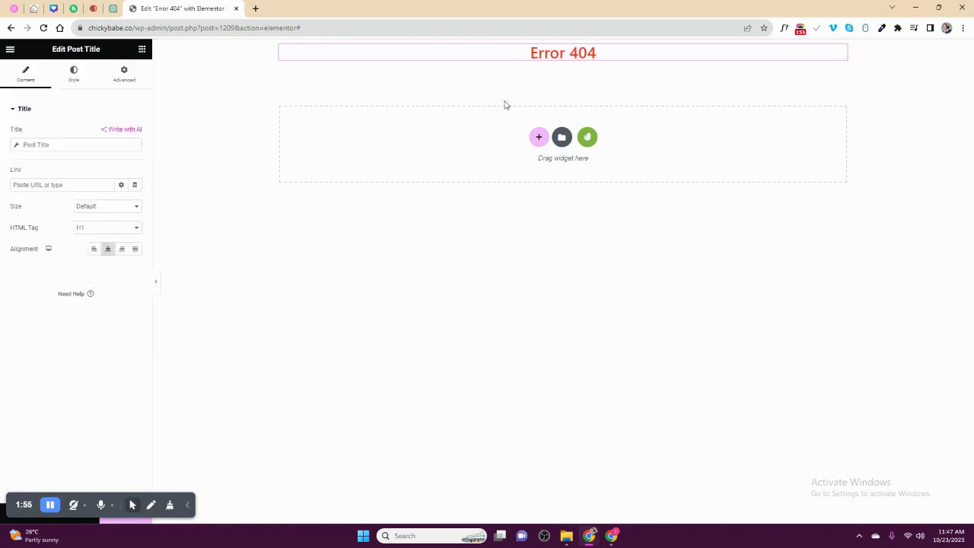
left_click(562, 45)
left_click(73, 72)
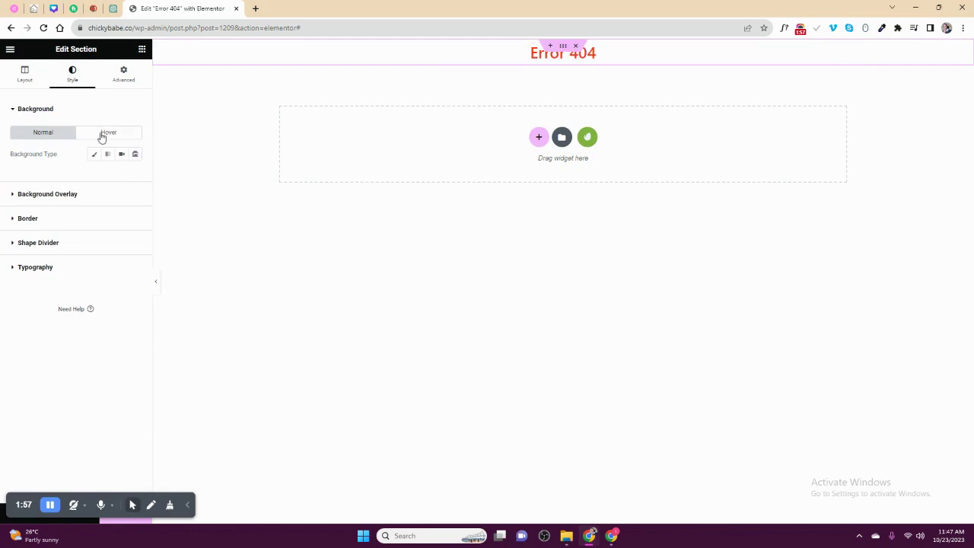
Give the section the sparks photo background, positioned Center Center with Cover size
left_click(94, 153)
left_click(109, 220)
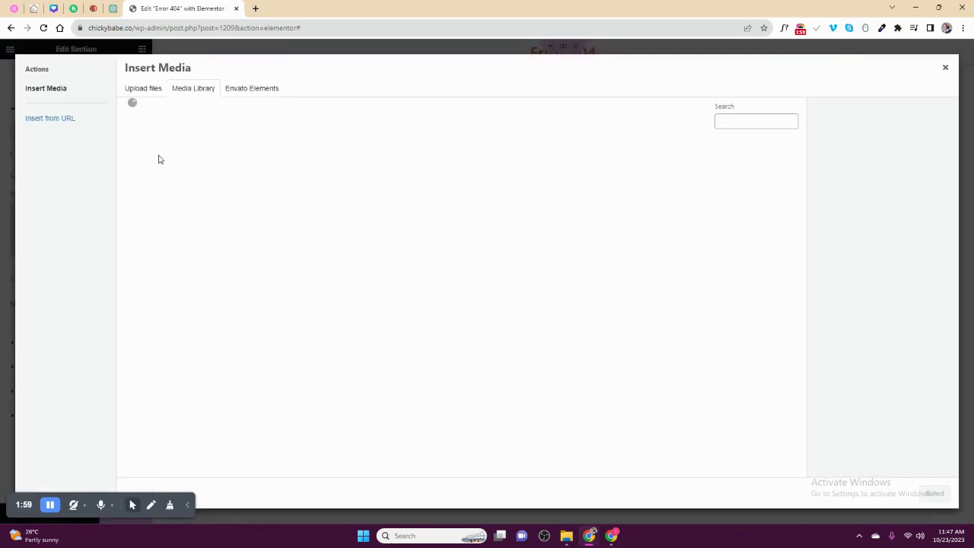
left_click(175, 171)
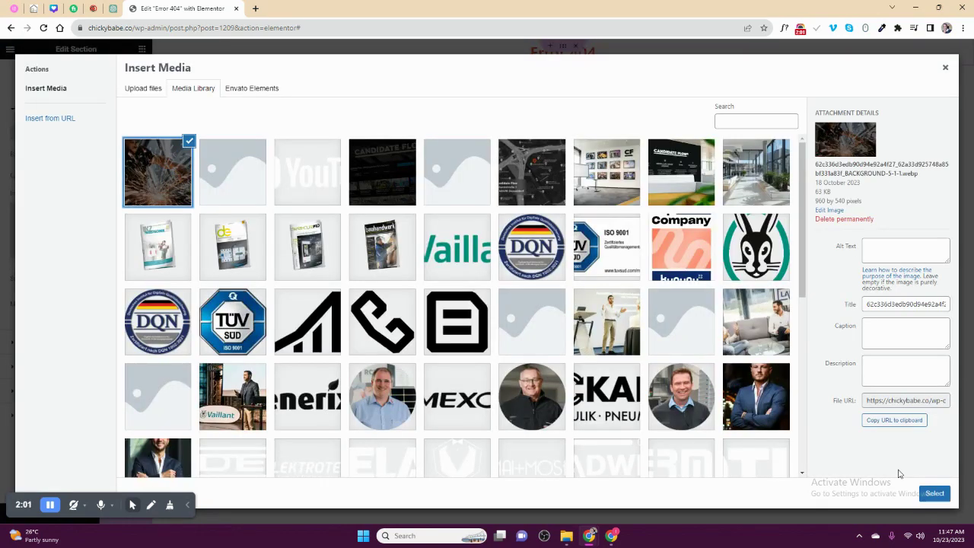
left_click(935, 494)
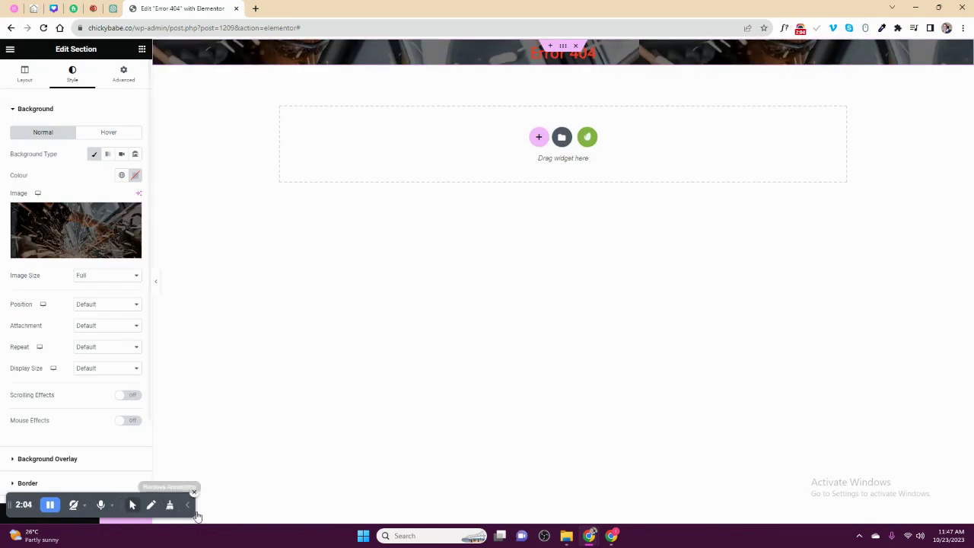
left_click(105, 305)
left_click(105, 324)
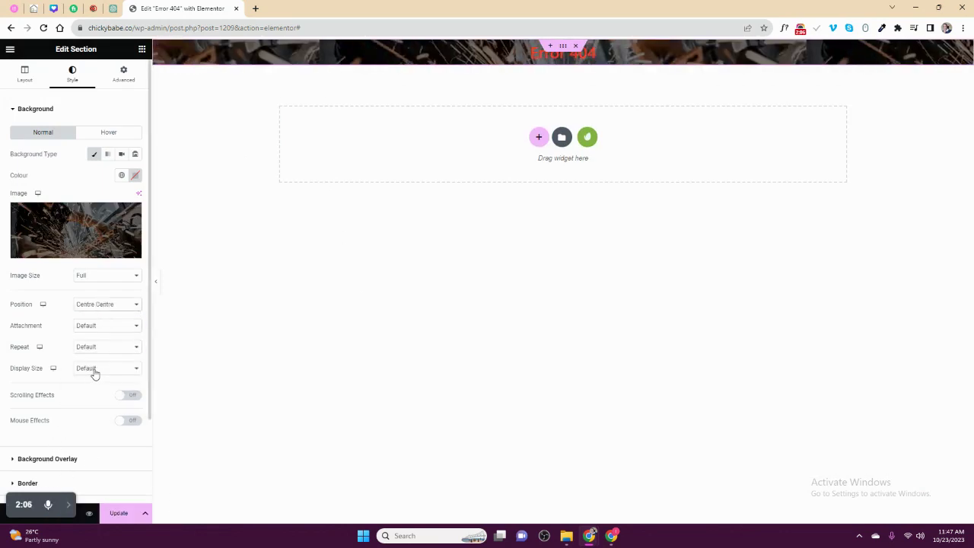
left_click(94, 370)
left_click(95, 395)
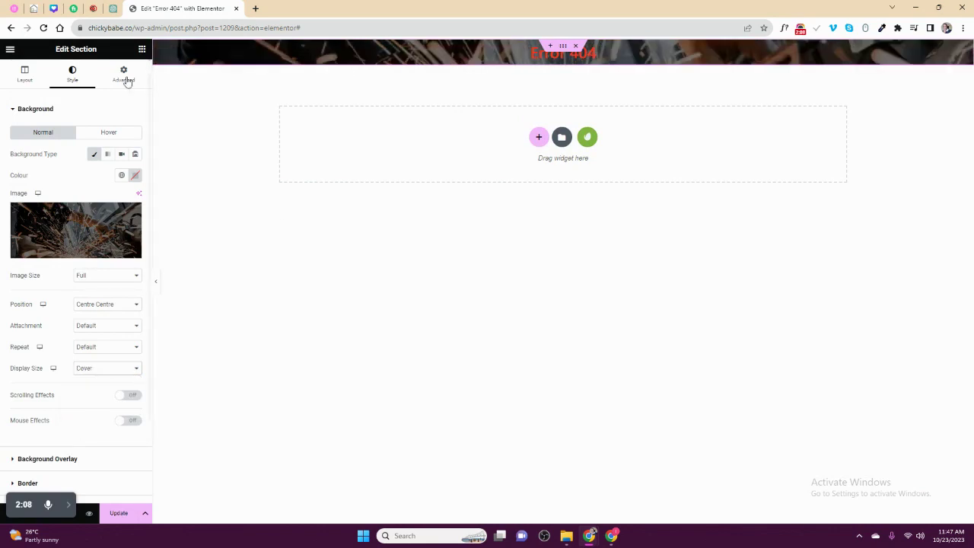
Set the section height to Min Height and raise it so the section is much taller
left_click(25, 73)
left_click(94, 213)
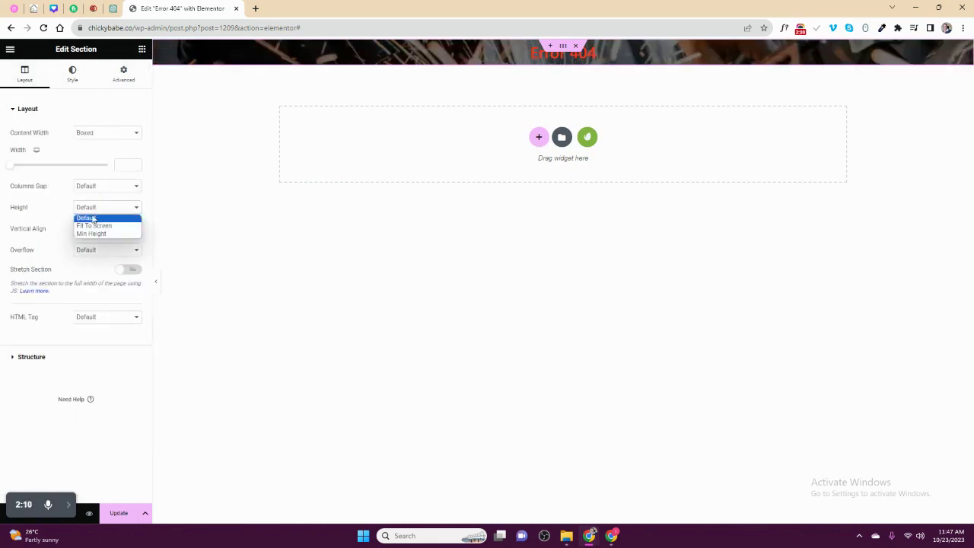
left_click(90, 233)
left_click_drag(36, 246, 54, 260)
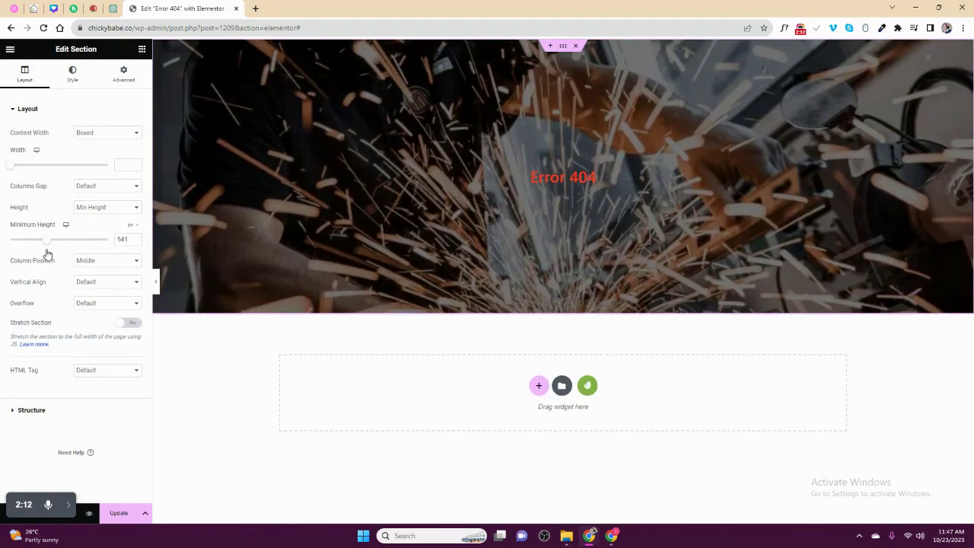
left_click(72, 73)
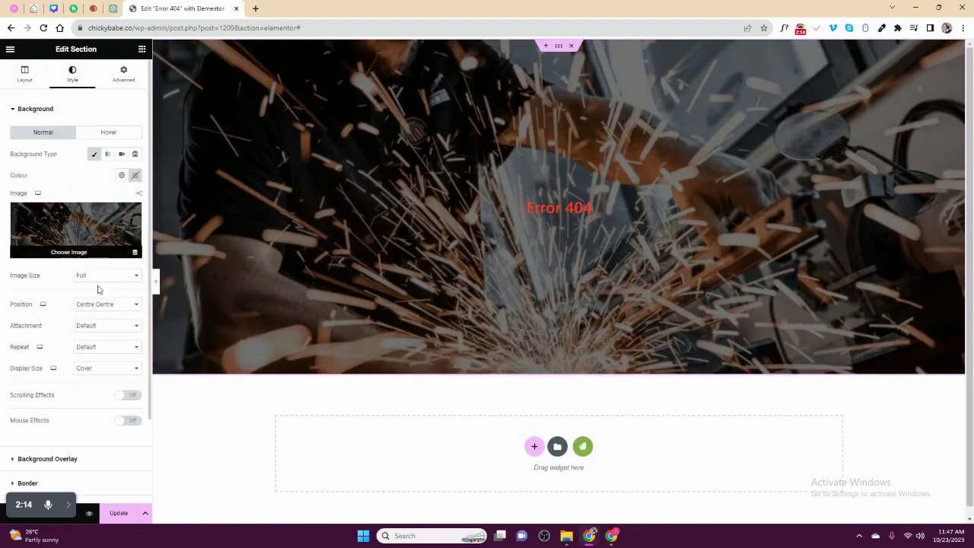
Add a classic near-black background overlay with high opacity over the sparks photo
scroll(97, 304, "down", 2)
left_click(47, 357)
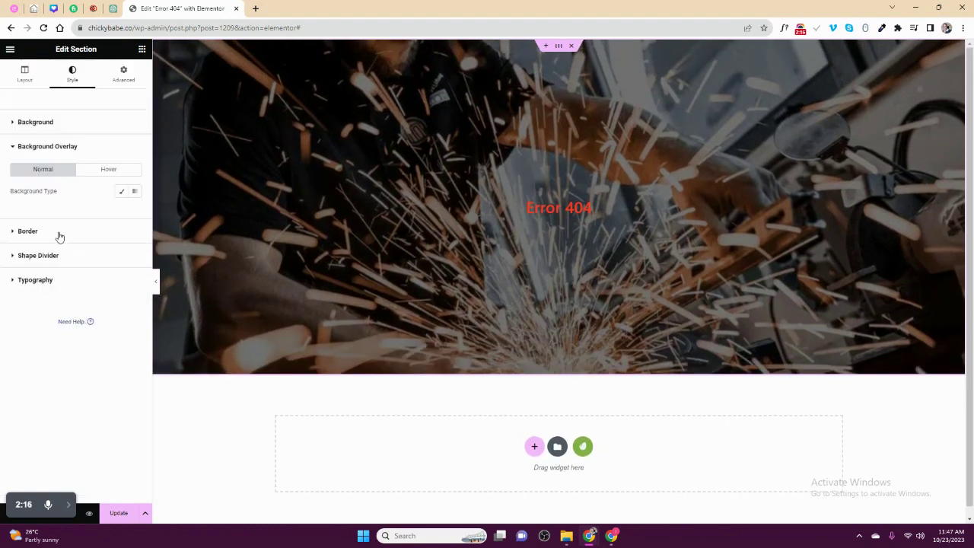
left_click(122, 192)
left_click(135, 212)
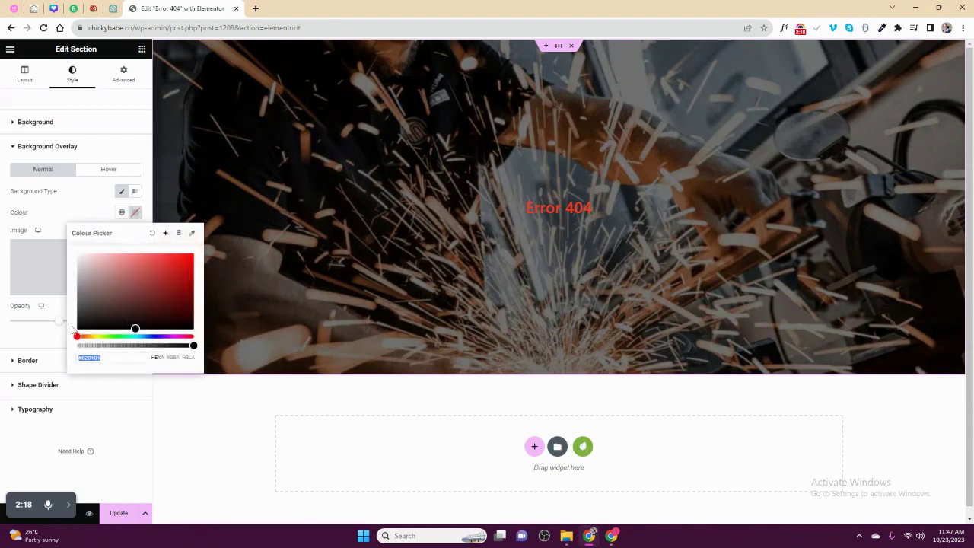
left_click_drag(128, 345, 176, 346)
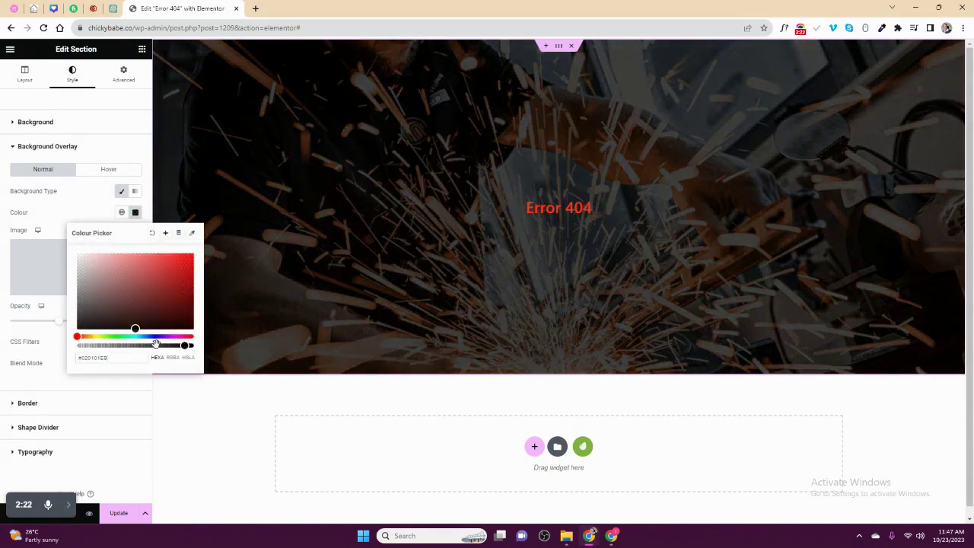
left_click(16, 286)
left_click_drag(59, 322, 81, 325)
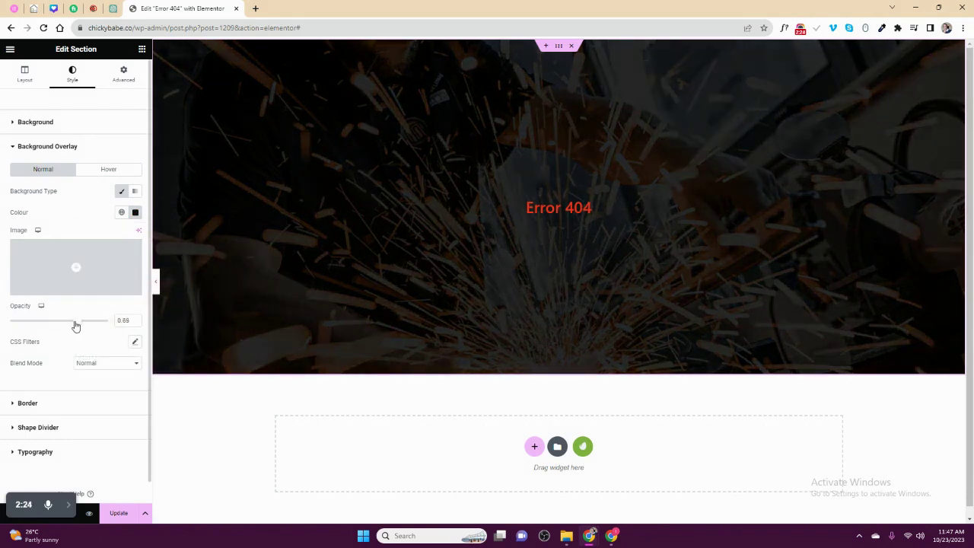
Add a centred Heading widget beneath the Error 404 title
left_click(438, 210)
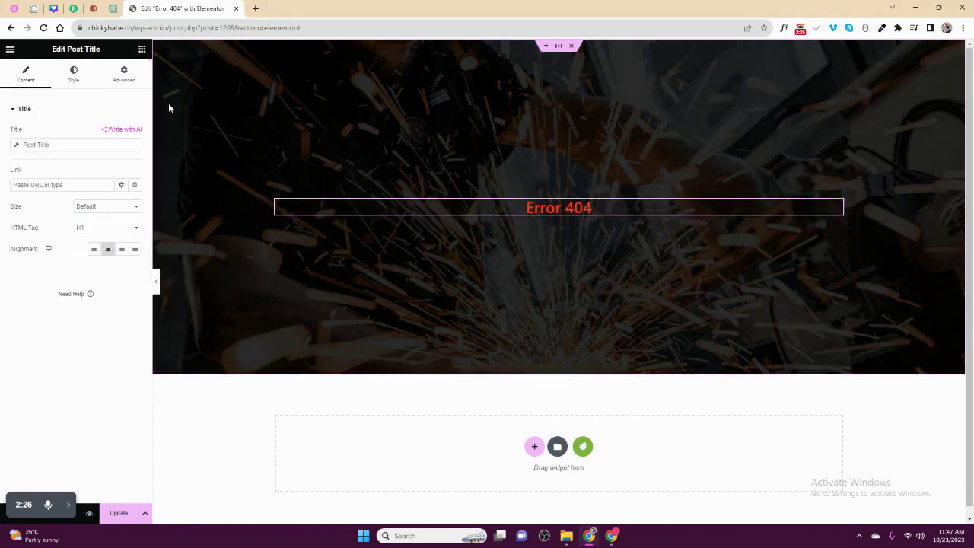
left_click(142, 48)
scroll(66, 278, "down", 2)
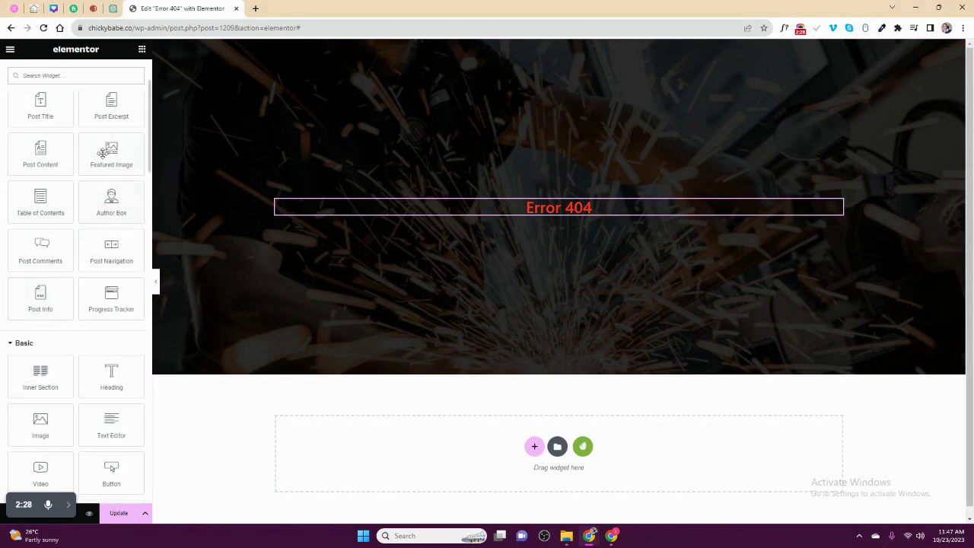
left_click_drag(106, 380, 514, 217)
left_click(108, 276)
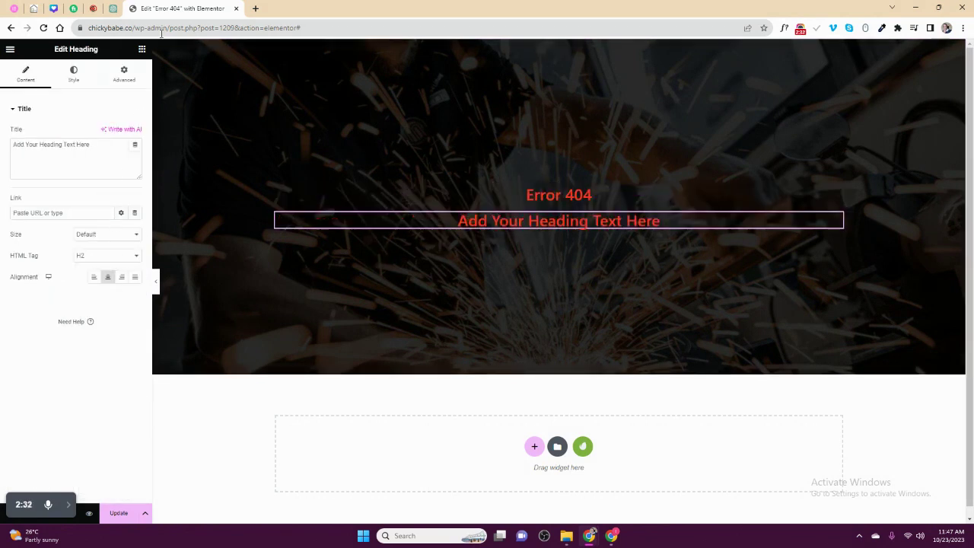
Add a Text Editor widget with Lorem ipsum text below the heading
left_click(141, 48)
scroll(111, 405, "down", 2)
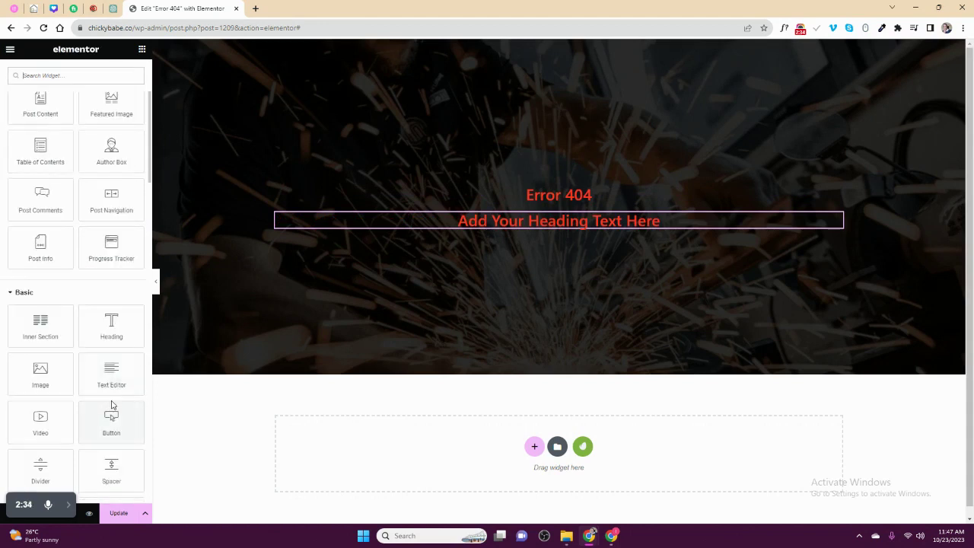
left_click_drag(112, 401, 513, 219)
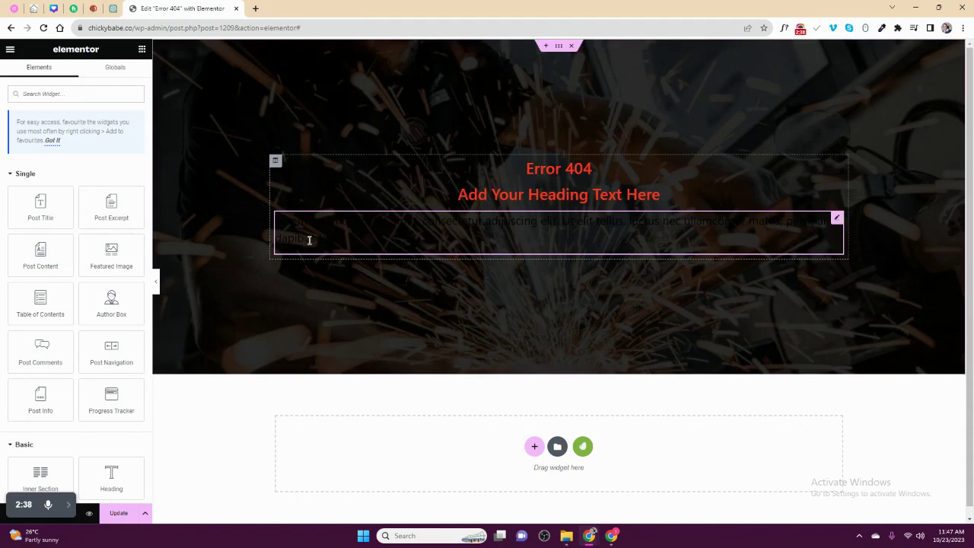
Make the paragraph text white (#fff) and centre-aligned
left_click(76, 74)
left_click(134, 154)
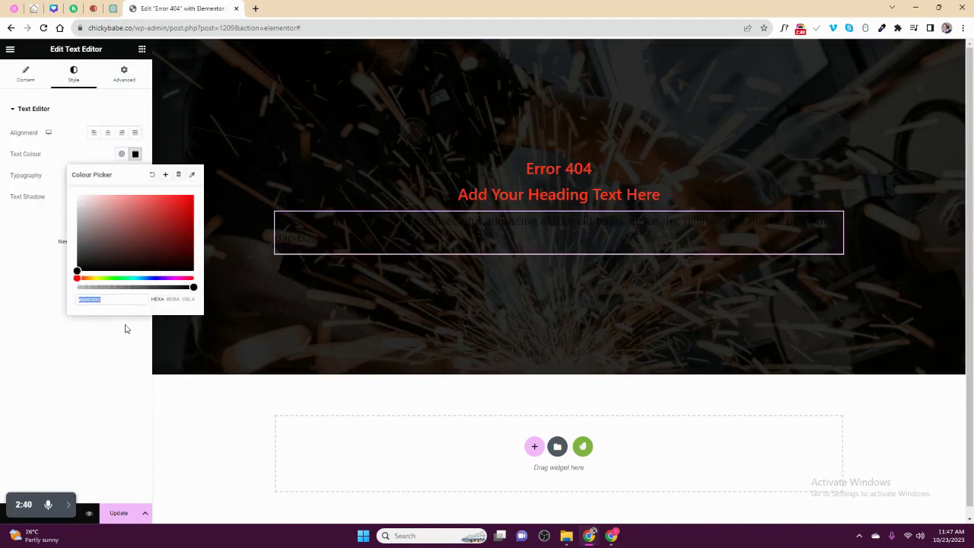
type("fff")
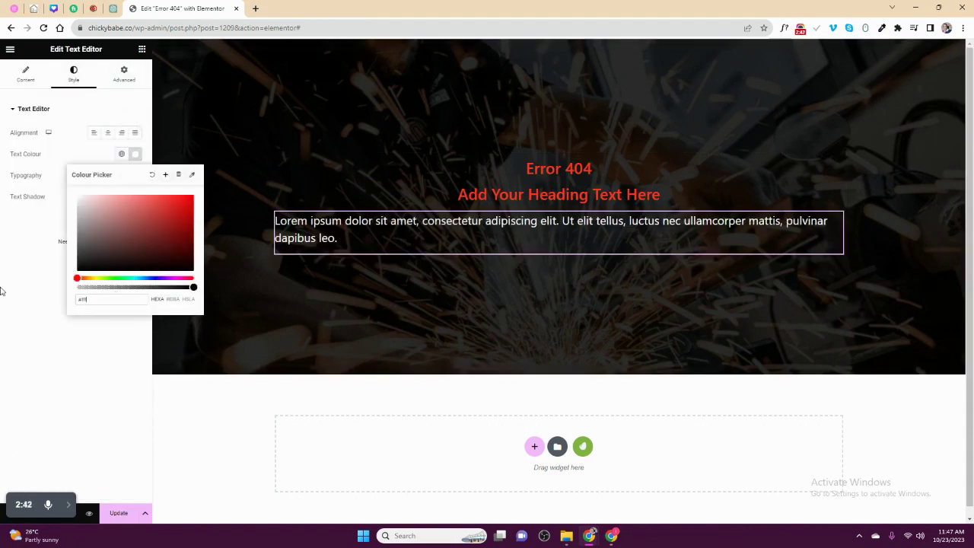
left_click(135, 245)
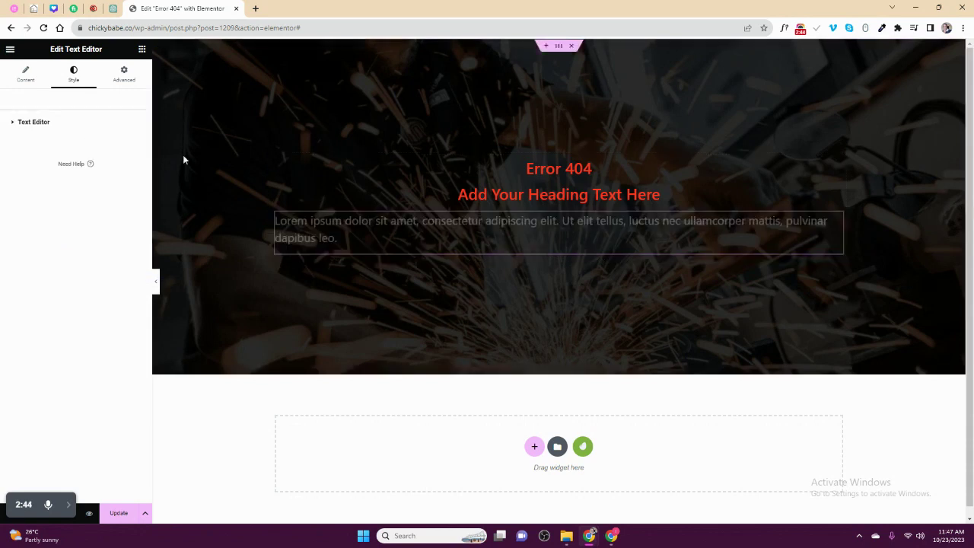
left_click(87, 122)
left_click(108, 145)
Save the template changes with Update
left_click(317, 220)
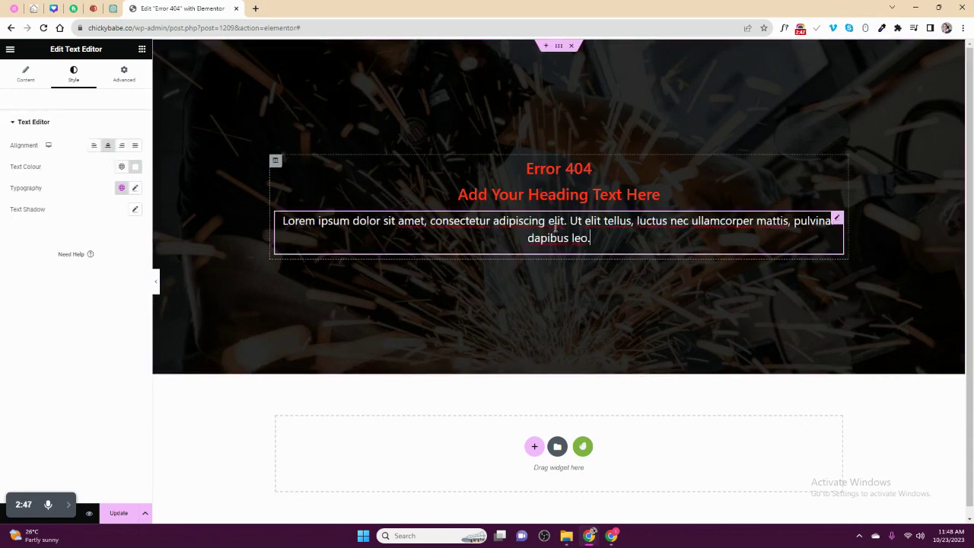
scroll(228, 228, "down", 1)
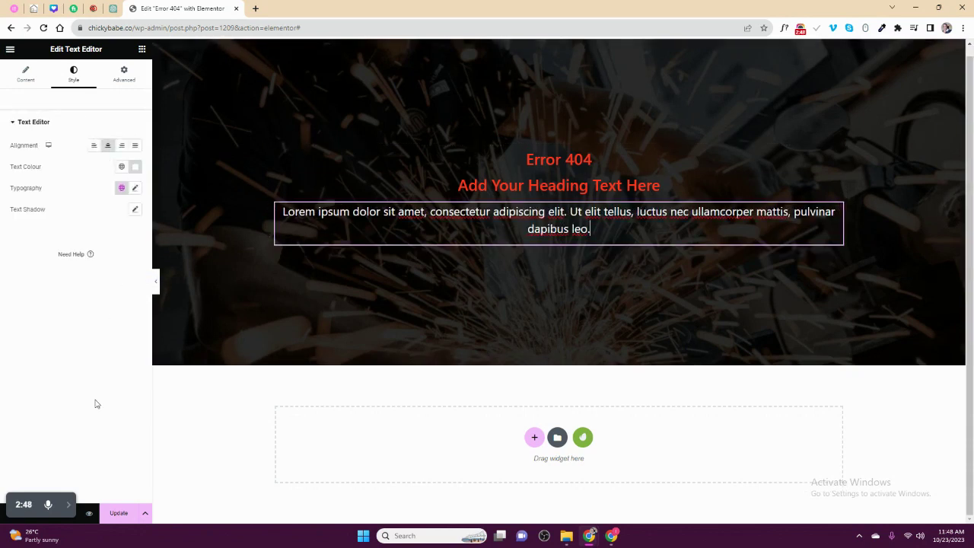
left_click(118, 513)
Add a centred 'Click here' Button widget below the paragraph
left_click(141, 50)
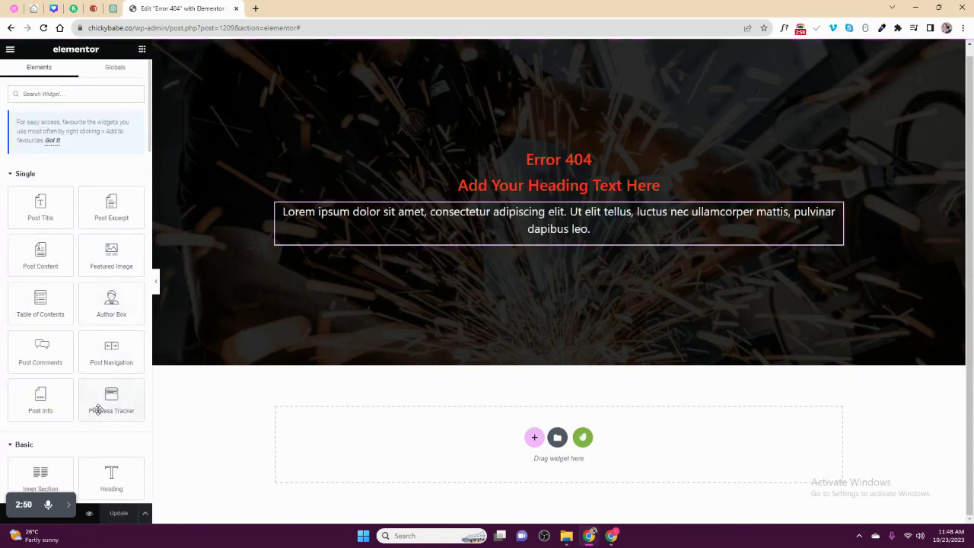
scroll(93, 406, "down", 2)
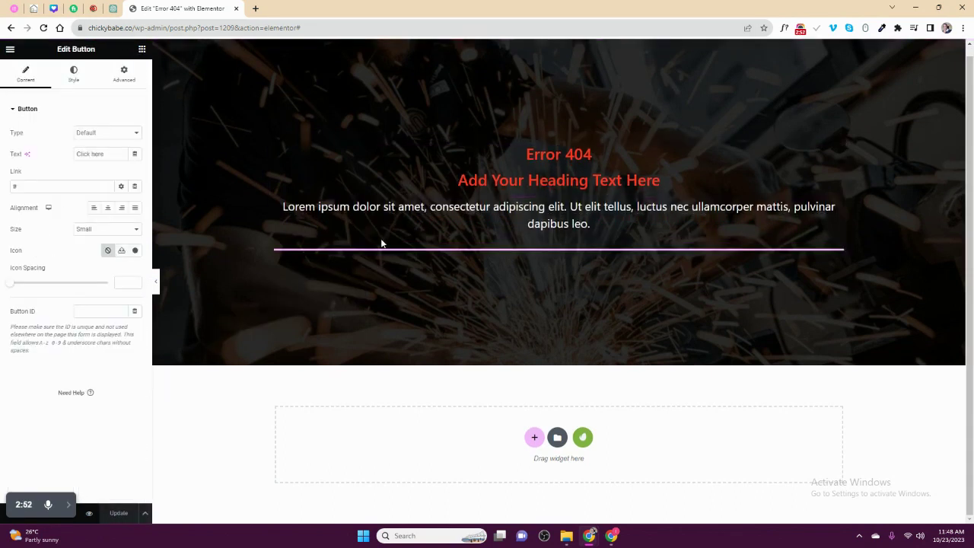
left_click_drag(108, 415, 380, 242)
left_click(108, 207)
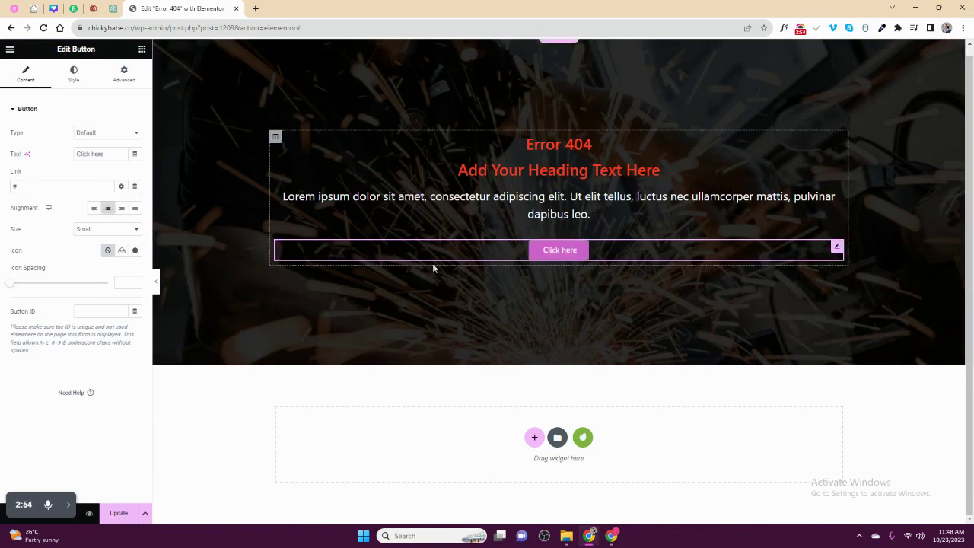
Select the button link, heading wording and paragraph, then save with Ctrl+S
left_click_drag(16, 187, 2, 181)
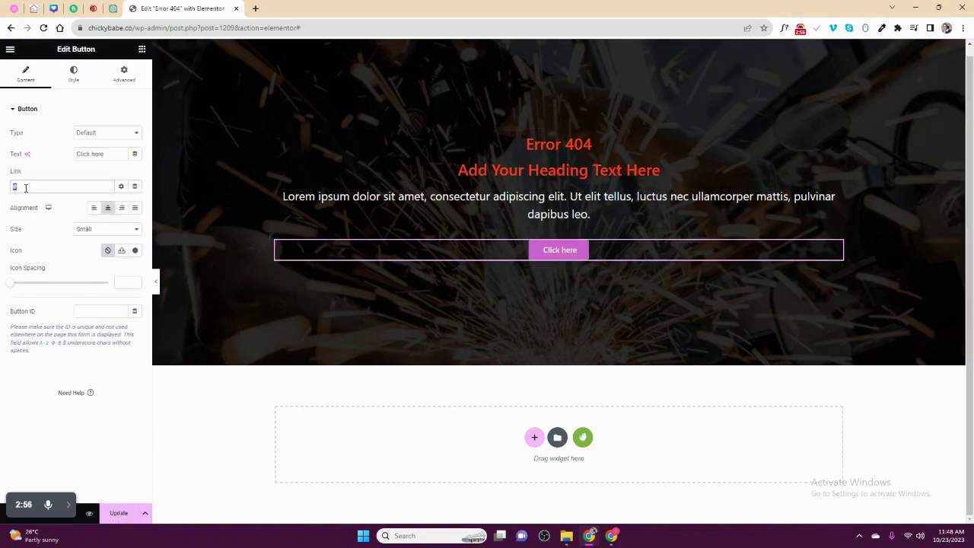
mouse_move(558, 171)
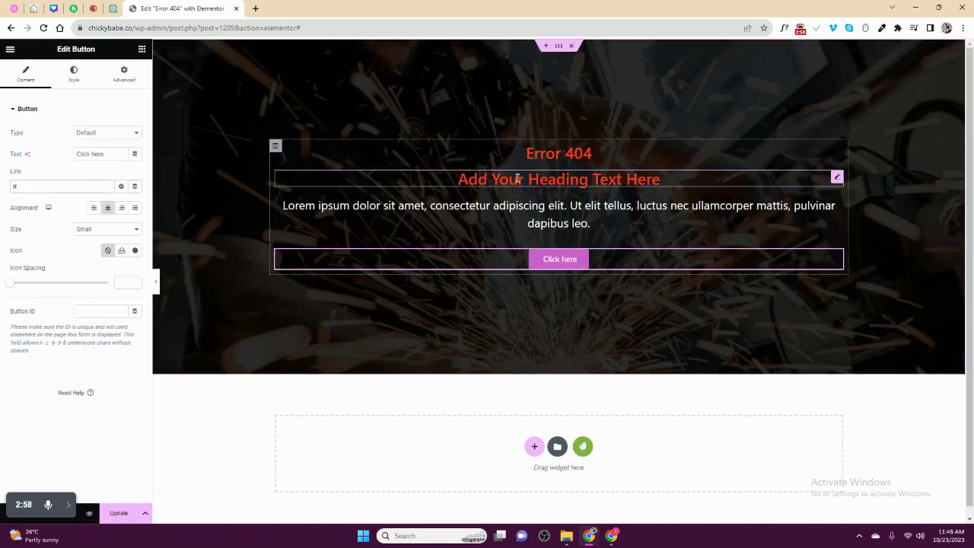
left_click(518, 179)
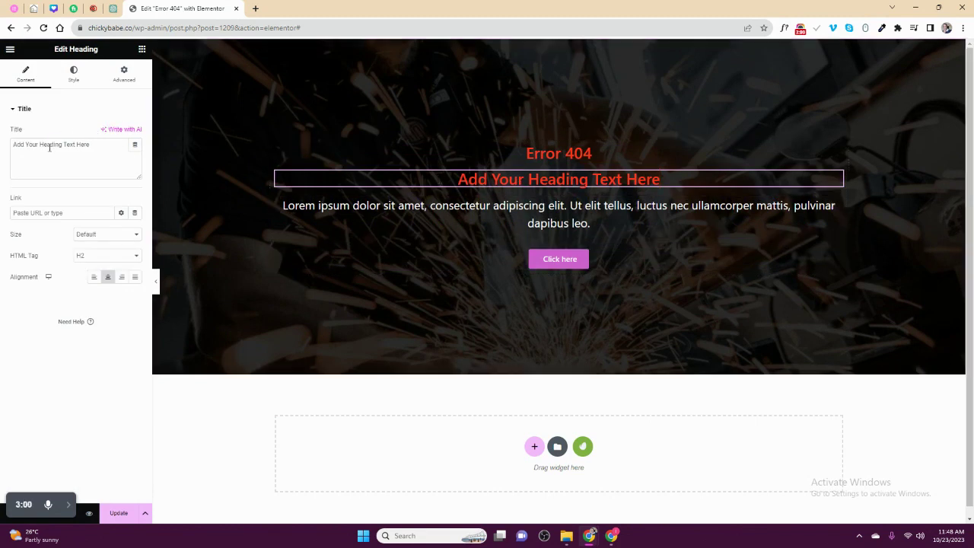
left_click_drag(48, 144, 126, 143)
left_click(590, 223)
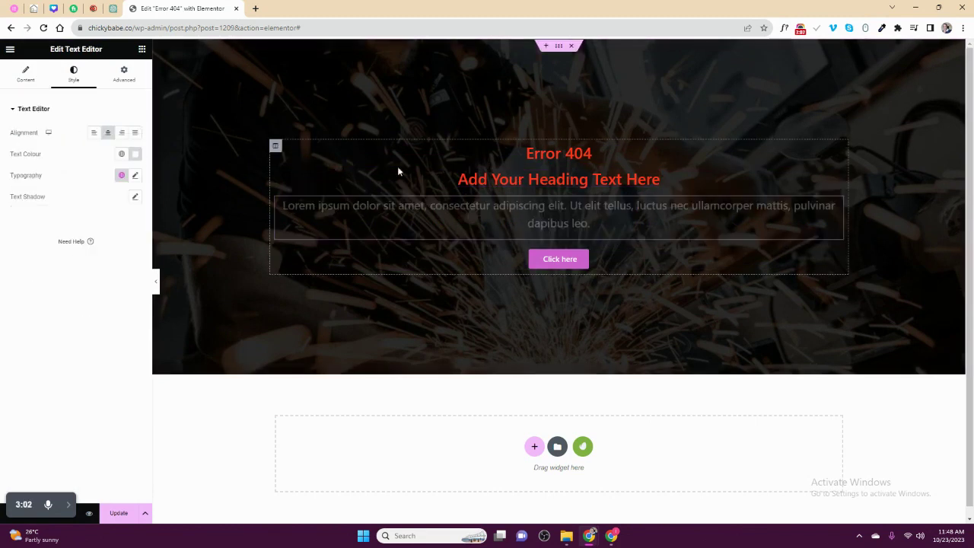
key("ctrl+s")
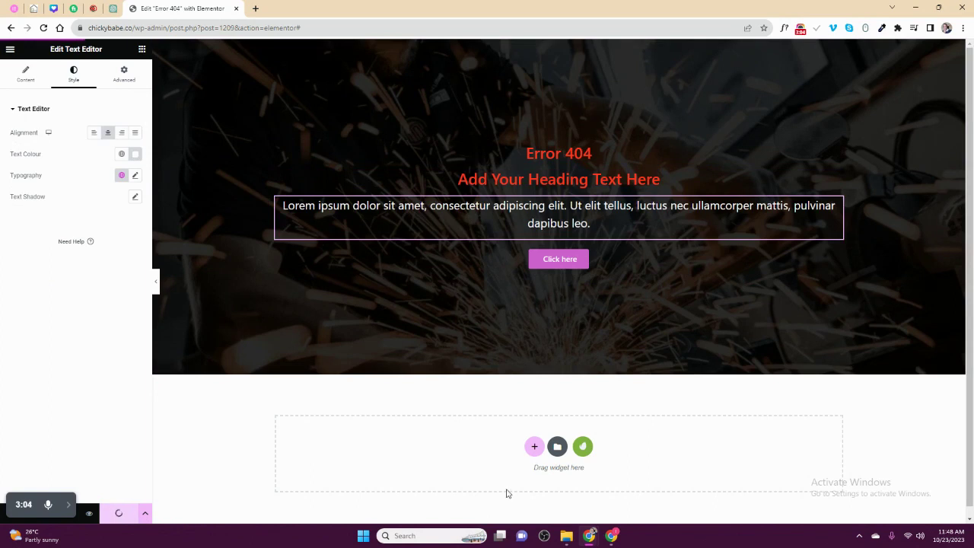